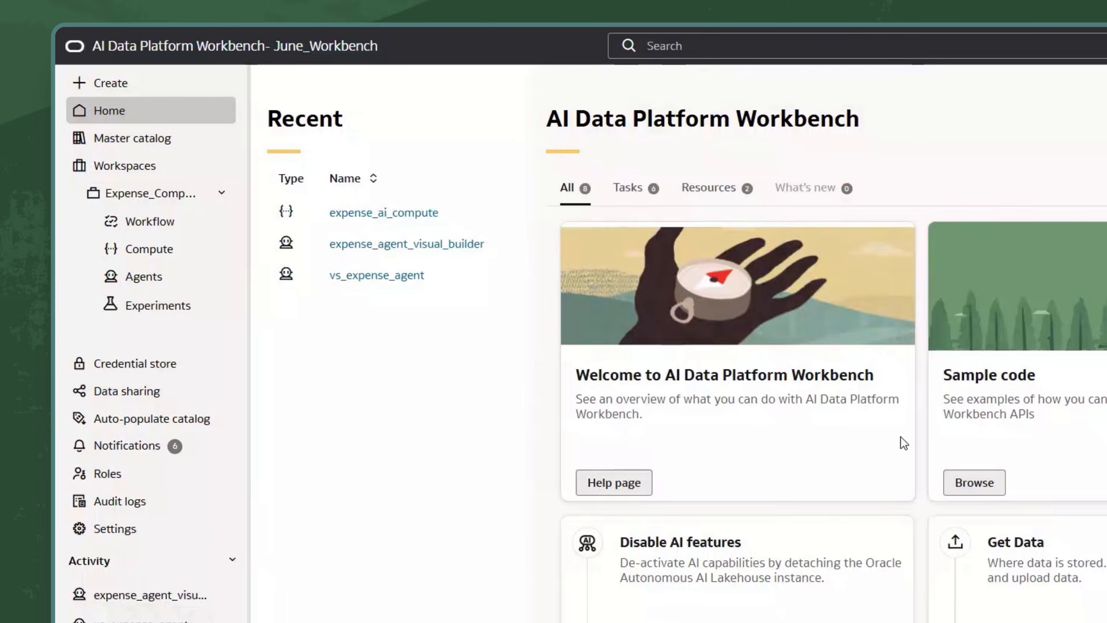
Begin a new AI compute in the Expense_Compliance workspace, named AI_Compute_Agent with the description "For HCM agents"
{"action": "left_click", "coordinate": [180, 251]}
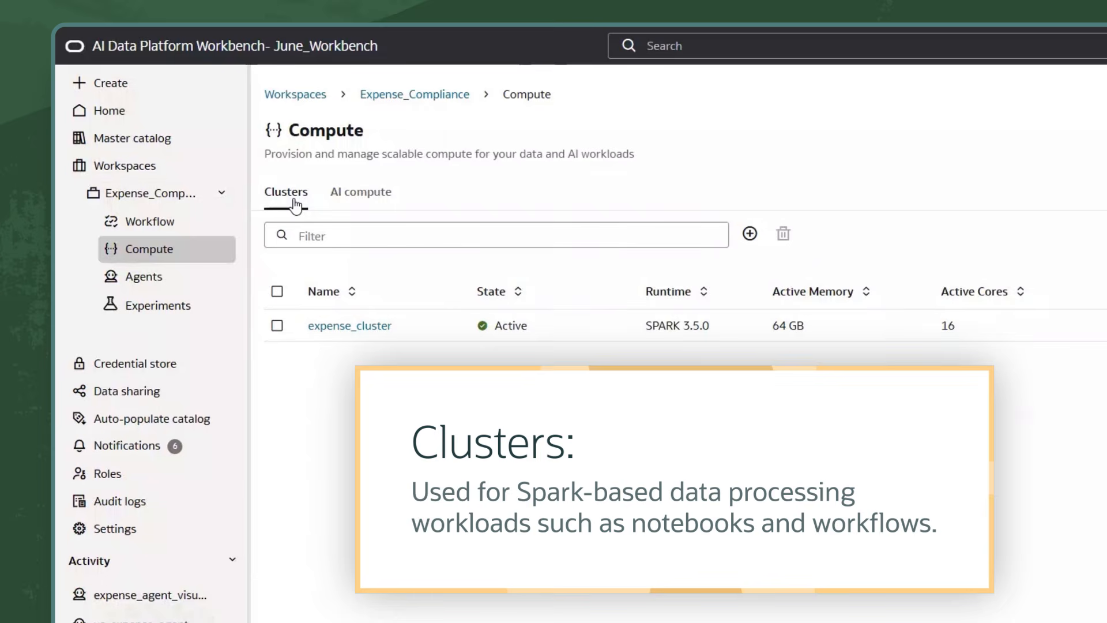
{"action": "left_click", "coordinate": [369, 197]}
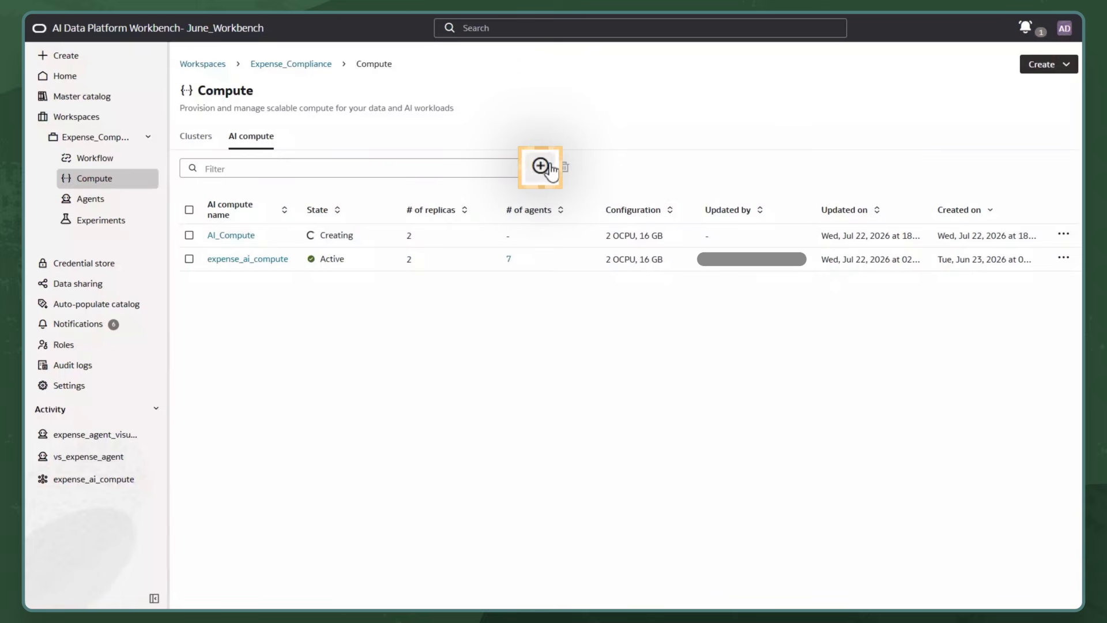
{"action": "left_click", "coordinate": [1046, 64]}
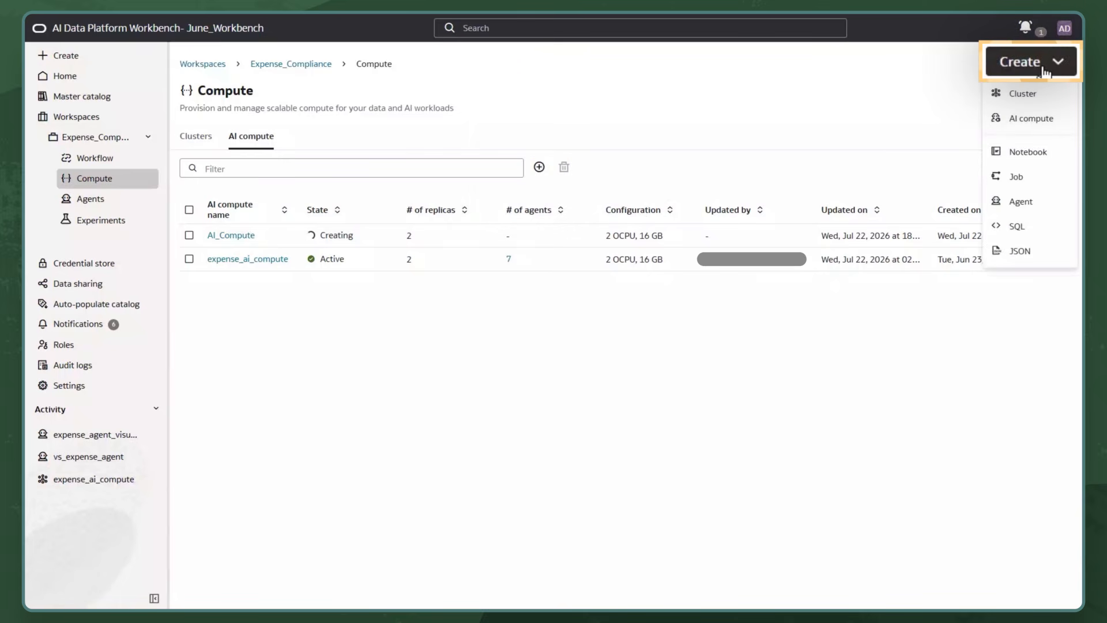
{"action": "left_click", "coordinate": [1031, 119]}
{"action": "type", "text": "AI"}
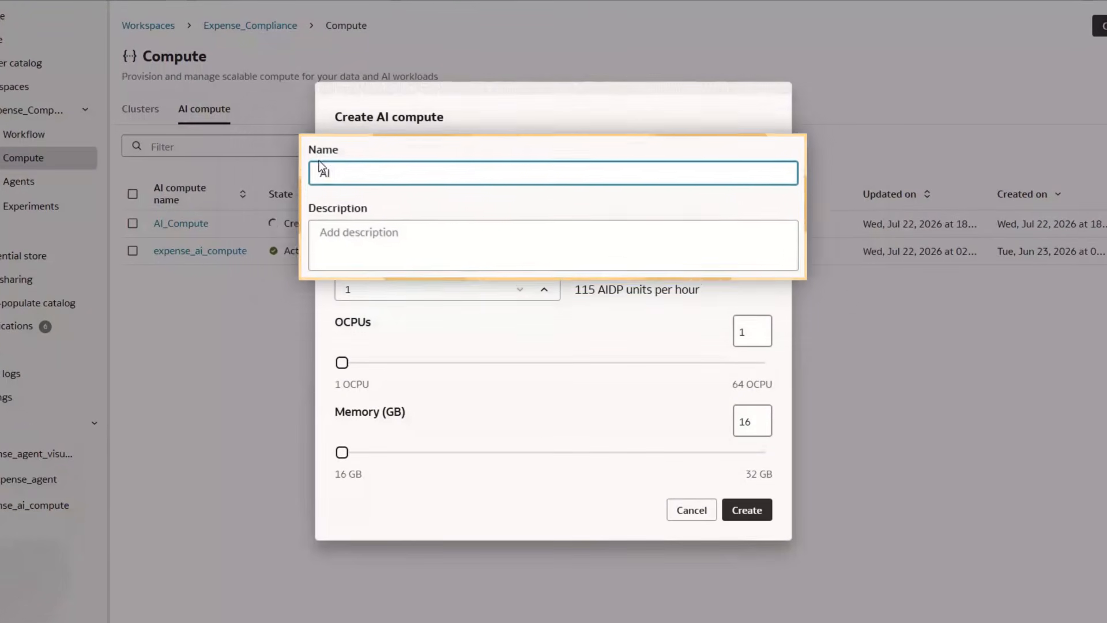
{"action": "type", "text": "_Compute_Agent"}
{"action": "left_click", "coordinate": [299, 243]}
{"action": "type", "text": "Fo"}
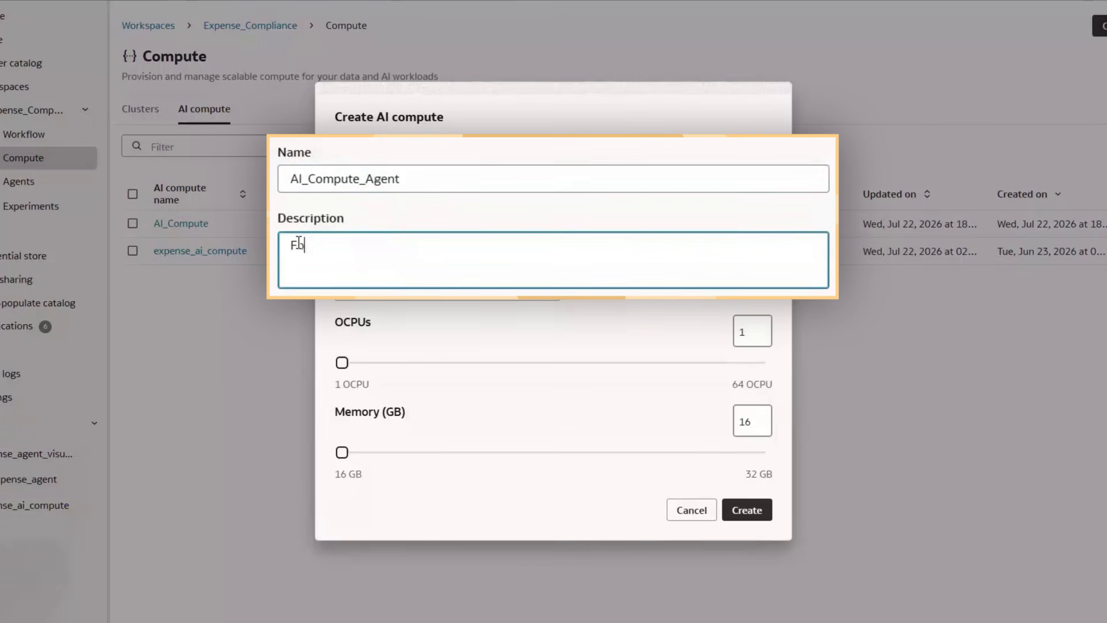
{"action": "type", "text": "r HCM agents"}
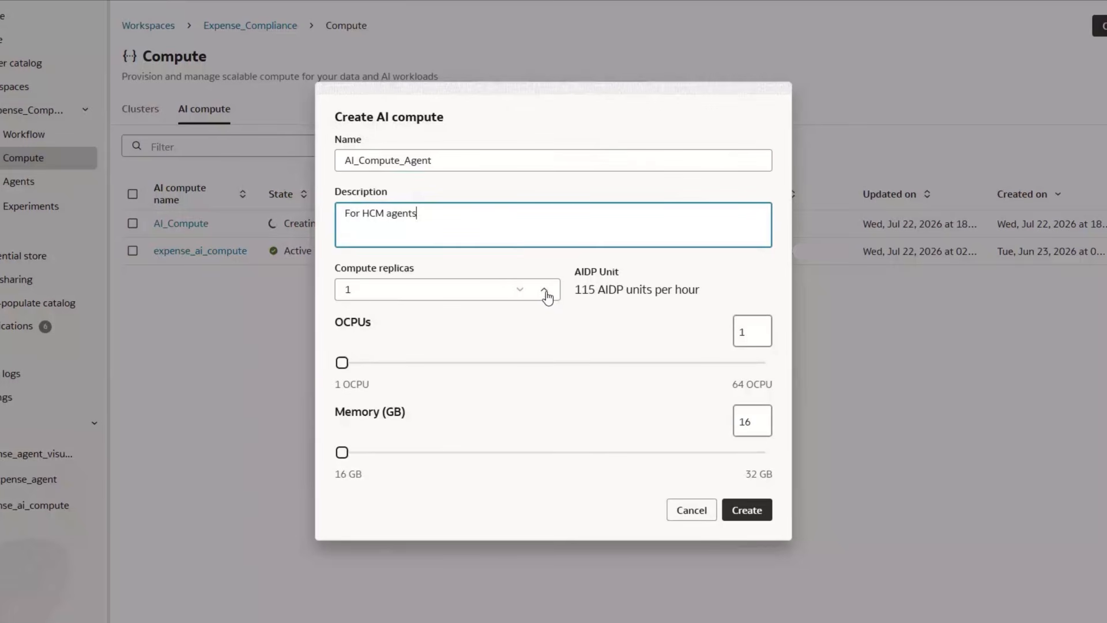
Set the new AI compute to 4 compute replicas and 2 OCPUs, check its hourly AIDP unit estimate, and create it
{"action": "left_click", "coordinate": [545, 293]}
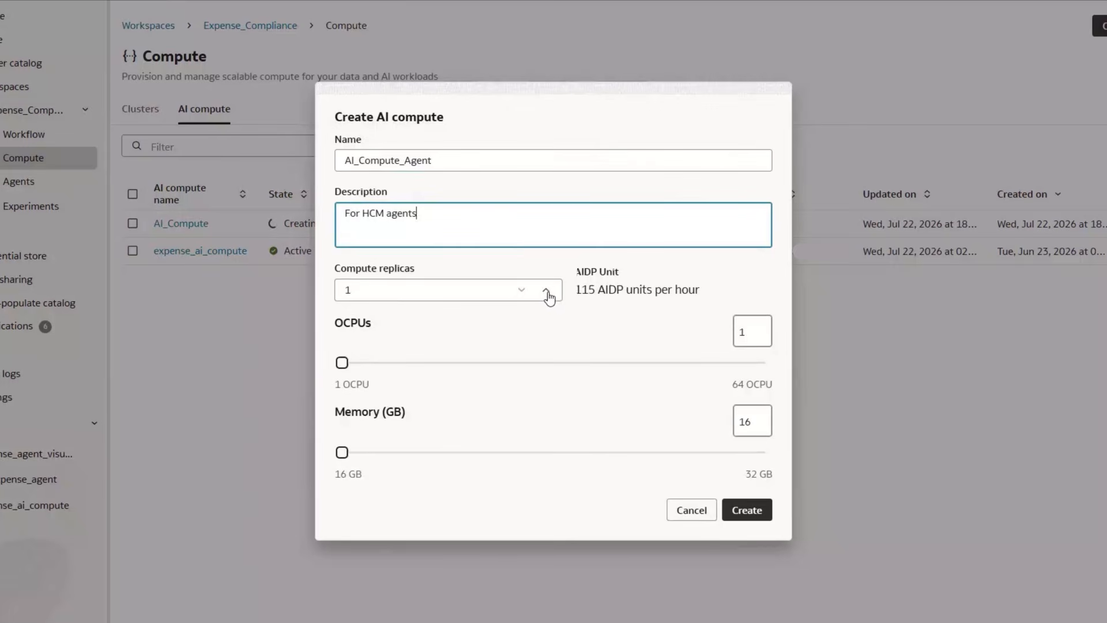
{"action": "left_click", "coordinate": [594, 303]}
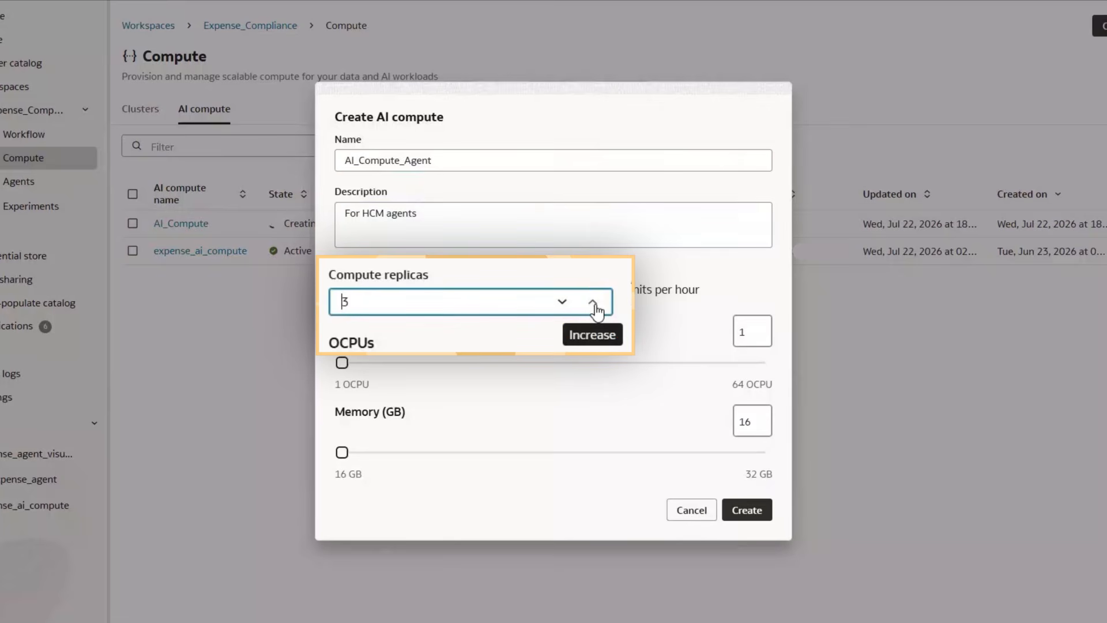
{"action": "left_click", "coordinate": [593, 304]}
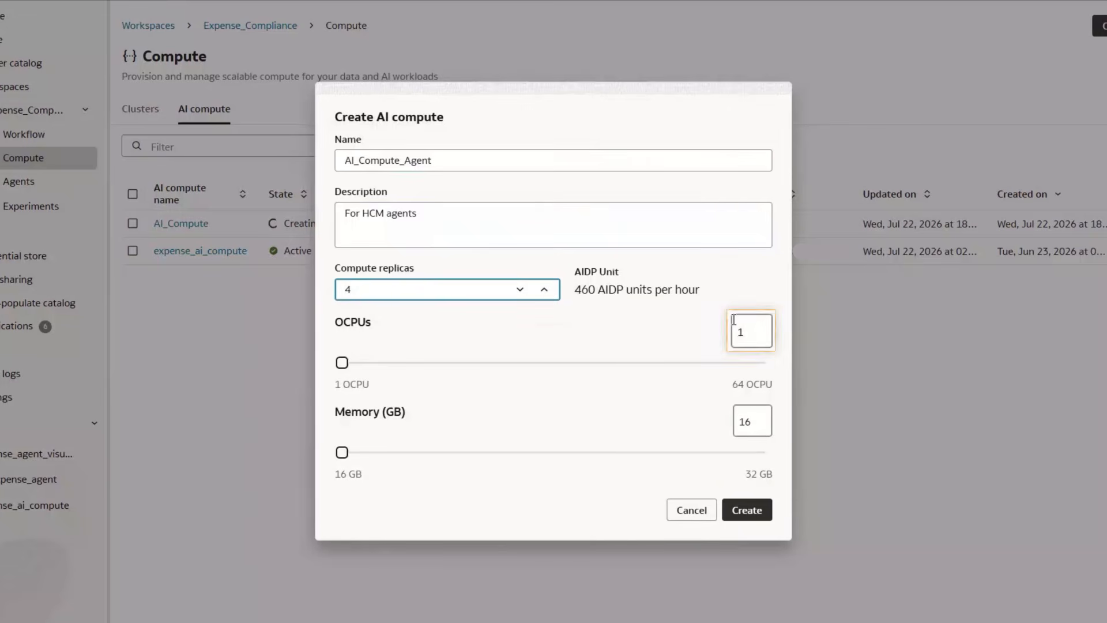
{"action": "left_click_drag", "start_coordinate": [751, 332], "coordinate": [724, 335]}
{"action": "type", "text": "2"}
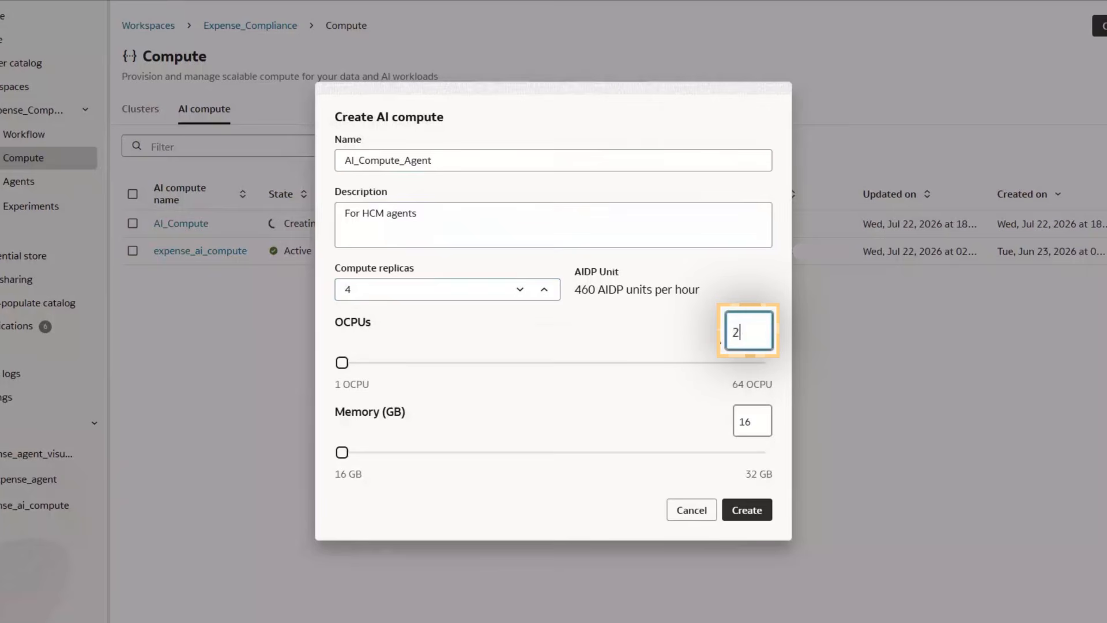
{"action": "left_click", "coordinate": [778, 436]}
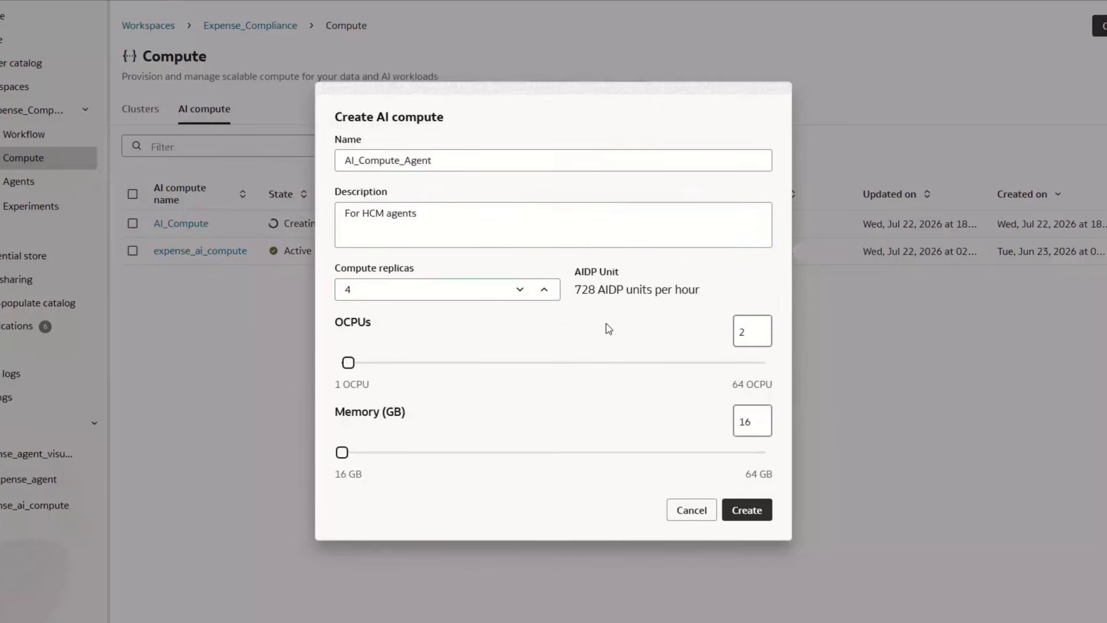
{"action": "left_click_drag", "start_coordinate": [568, 294], "coordinate": [725, 295]}
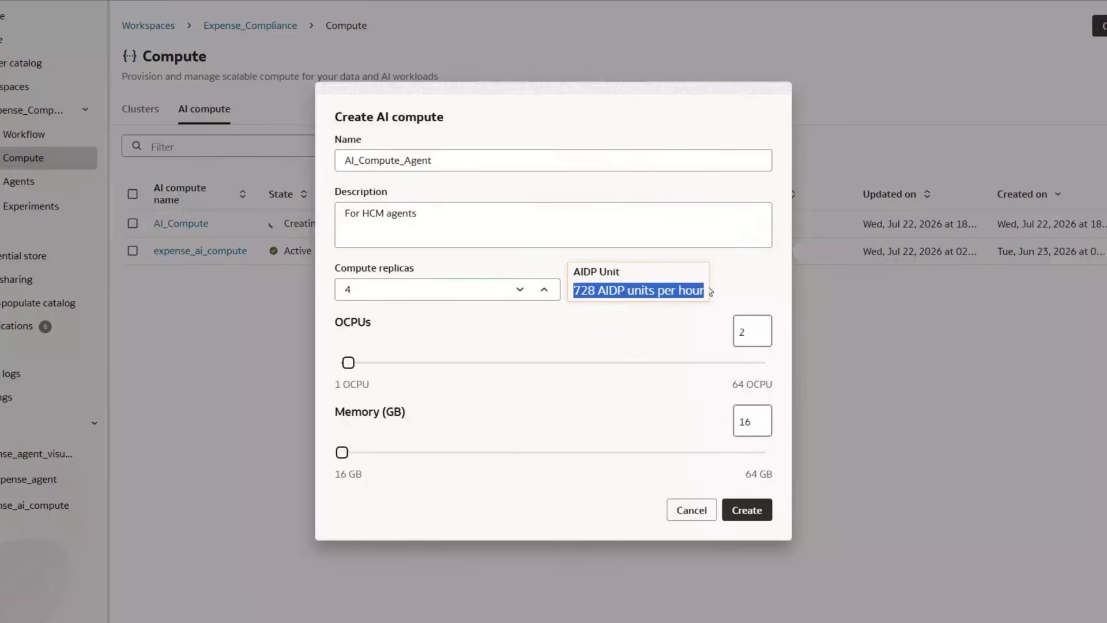
{"action": "left_click", "coordinate": [748, 510]}
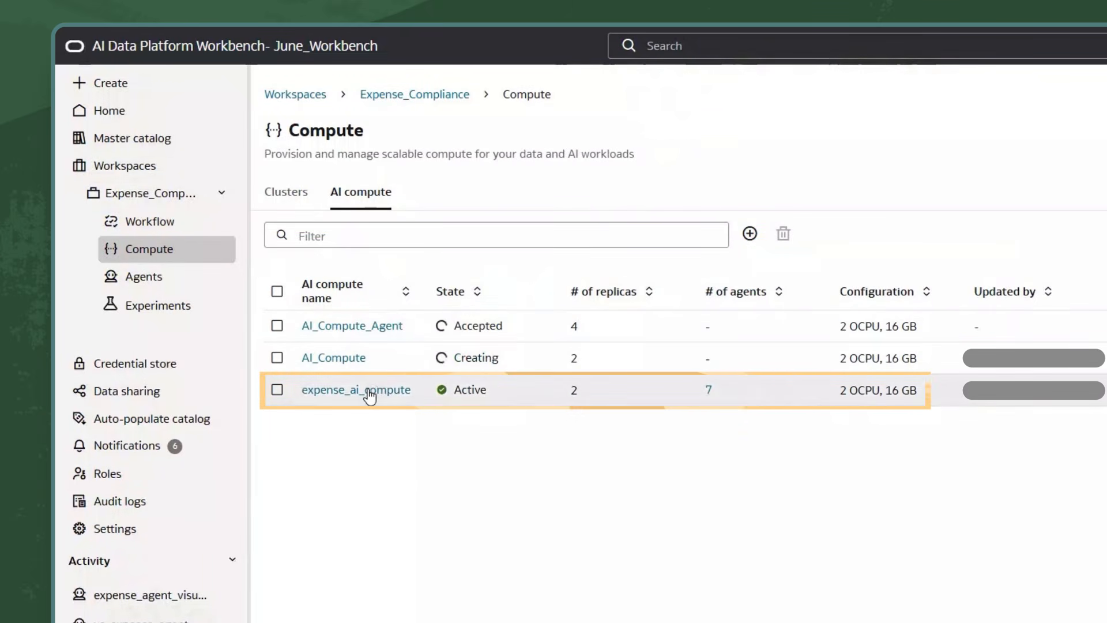
Open the expense_ai_compute resource and review its agents, driver details and compute utilization metrics
{"action": "left_click", "coordinate": [368, 390]}
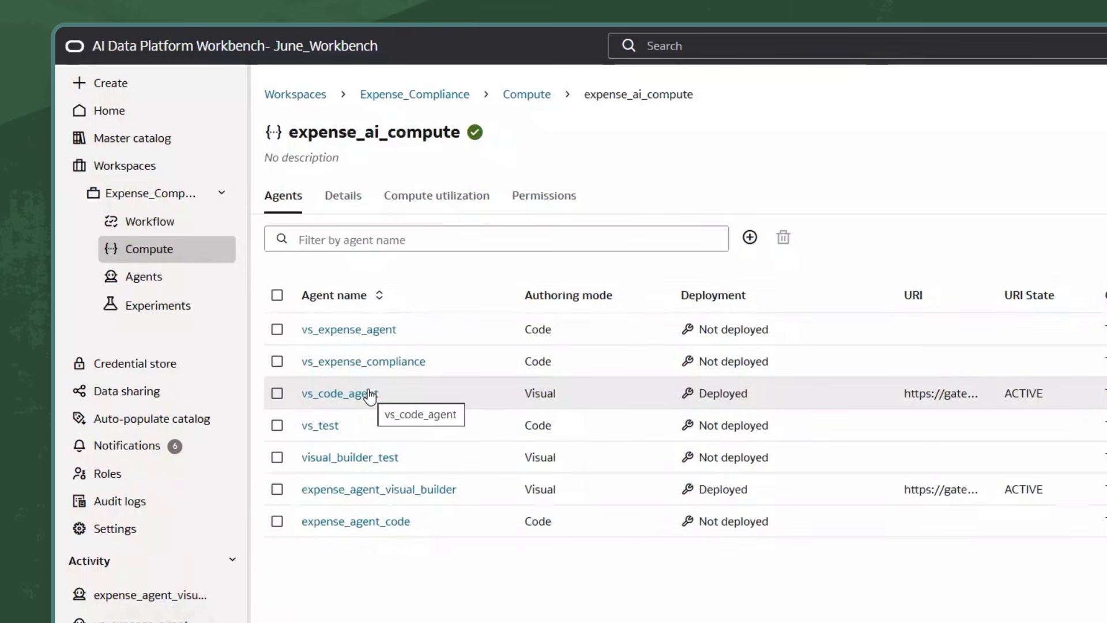
{"action": "left_click", "coordinate": [340, 199]}
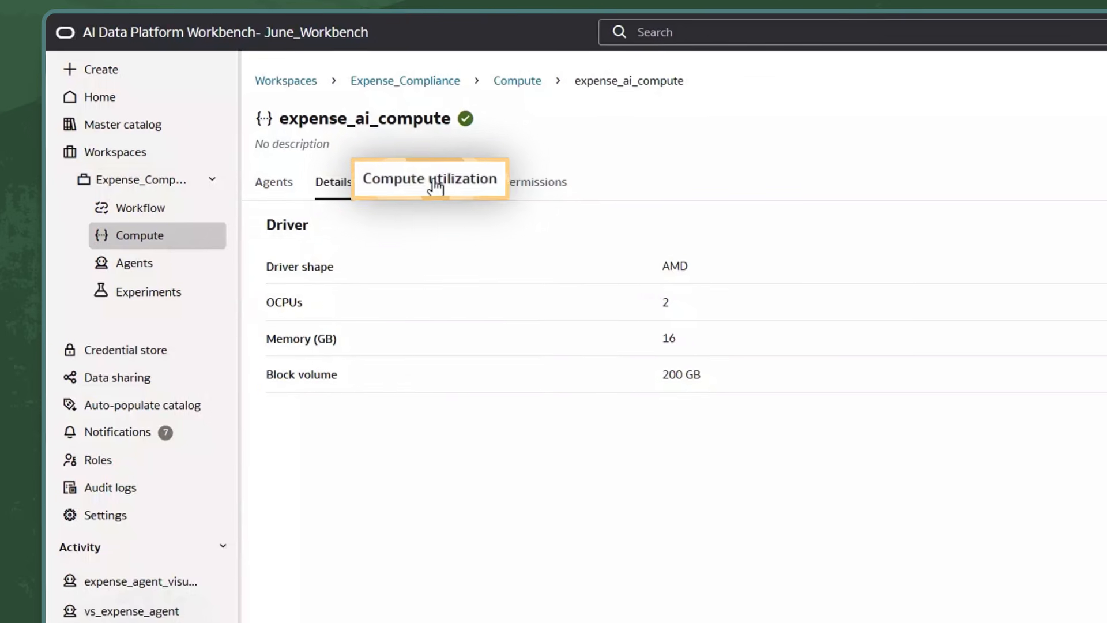
{"action": "left_click", "coordinate": [448, 199]}
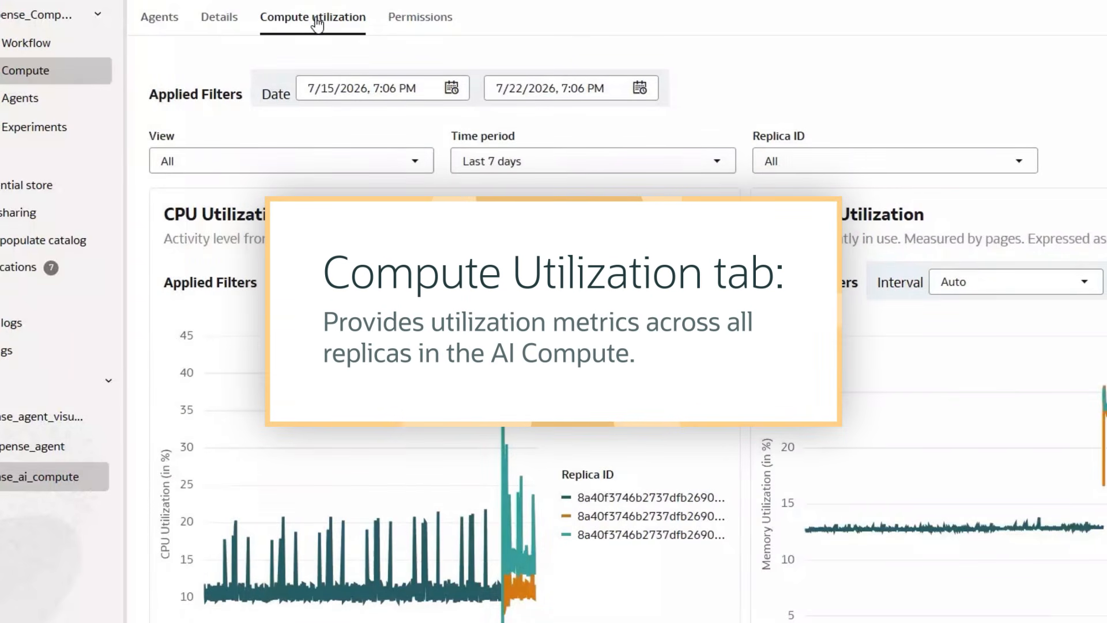
Limit the utilization metrics to CPU Utilization and set the chart's interval to 15 min
{"action": "left_click", "coordinate": [427, 162]}
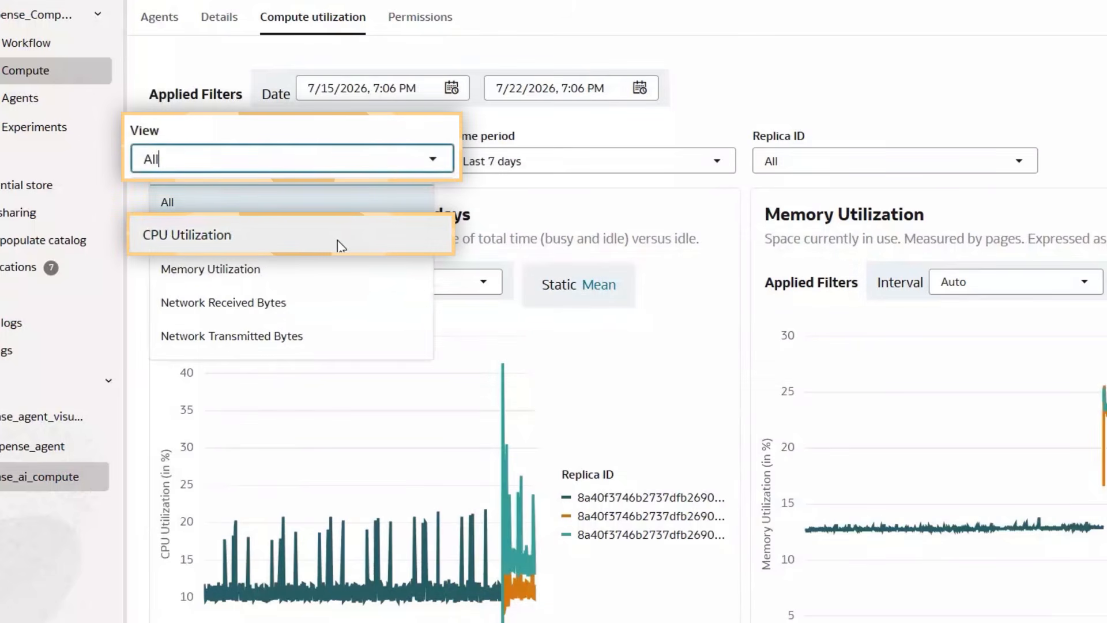
{"action": "left_click", "coordinate": [337, 239]}
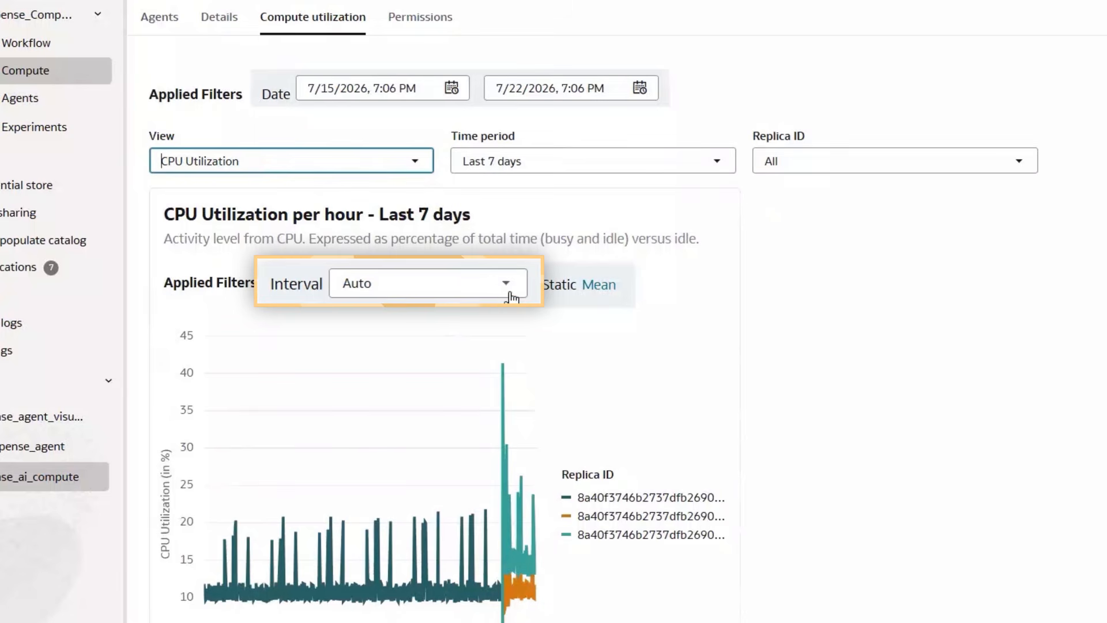
{"action": "left_click", "coordinate": [486, 283]}
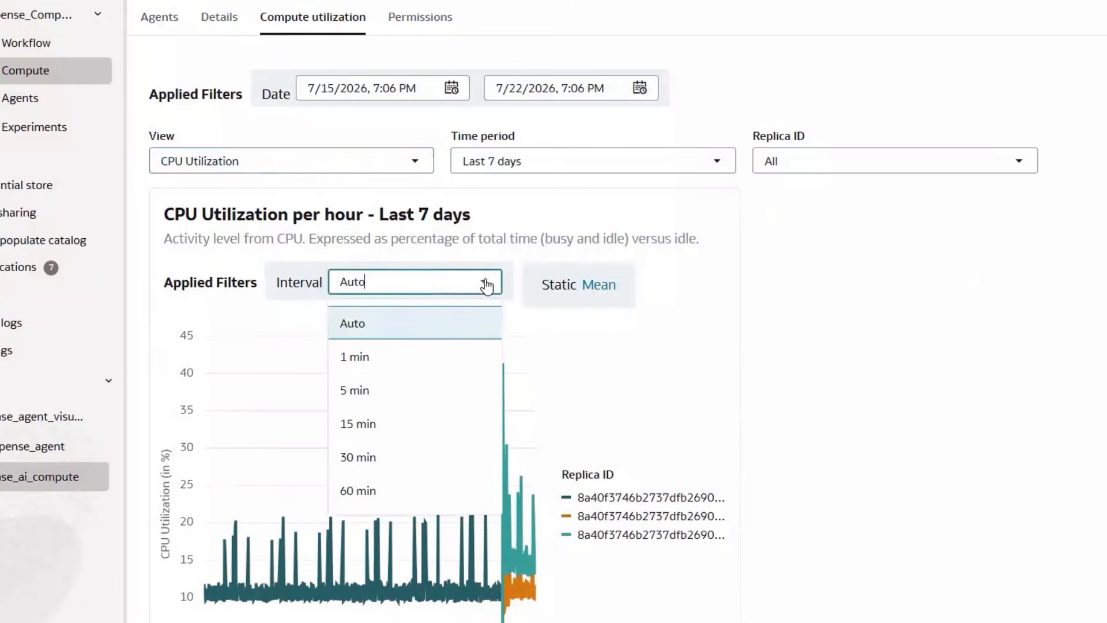
{"action": "left_click", "coordinate": [410, 422]}
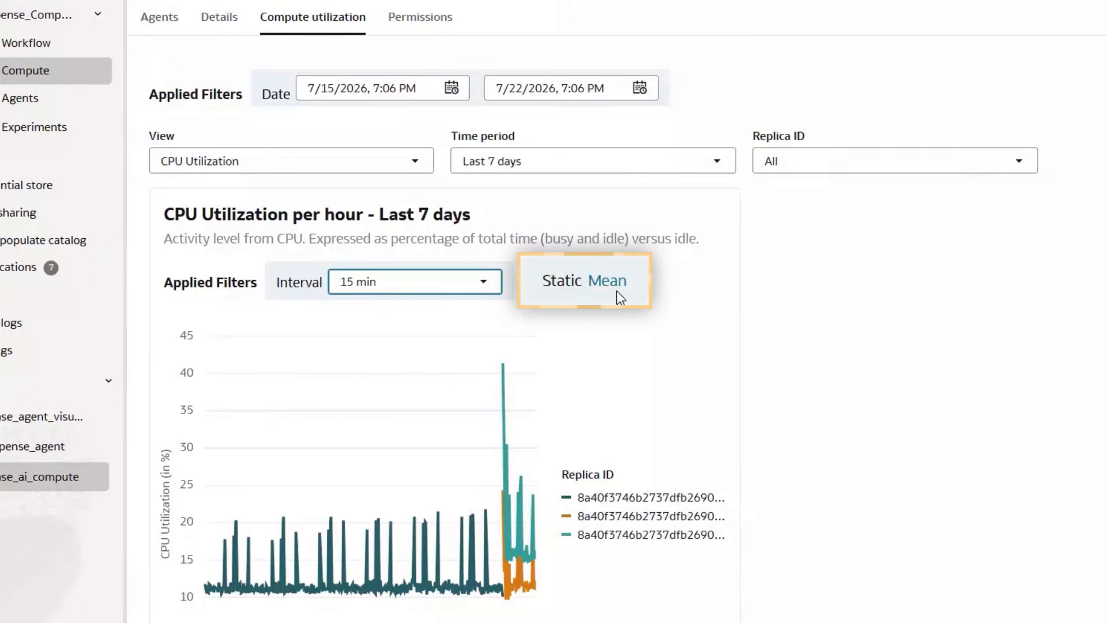
Filter the CPU utilization chart by replica ID, viewing the replicas ending in fqnzq, m7gxn and kv4qv in turn
{"action": "left_click", "coordinate": [1020, 162]}
{"action": "left_click", "coordinate": [956, 246]}
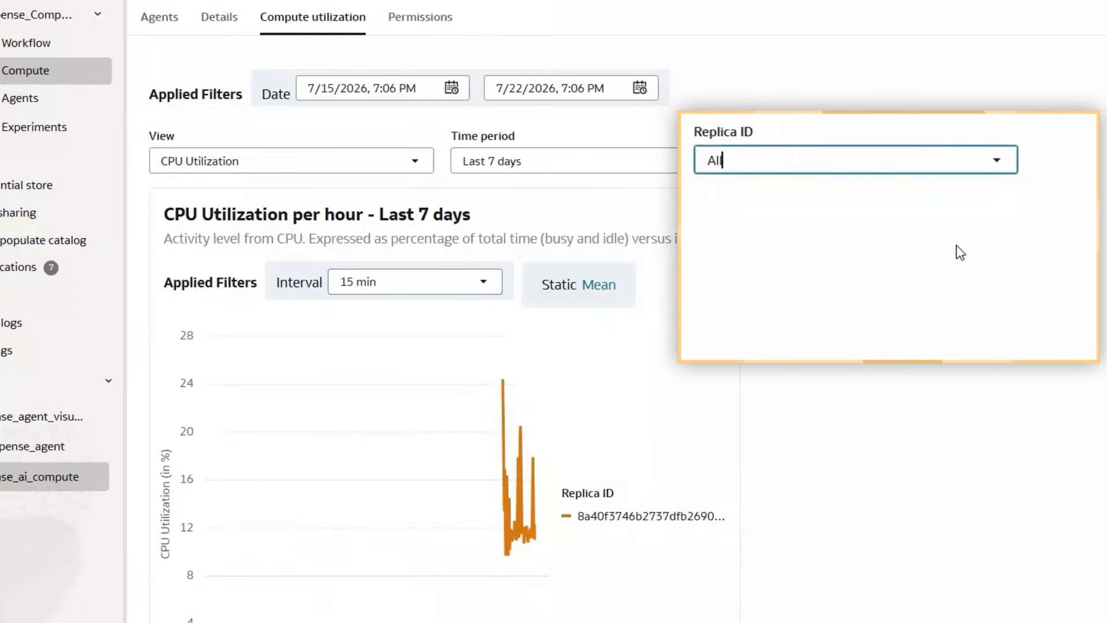
{"action": "left_click", "coordinate": [980, 163]}
{"action": "left_click", "coordinate": [973, 282]}
{"action": "left_click", "coordinate": [982, 166]}
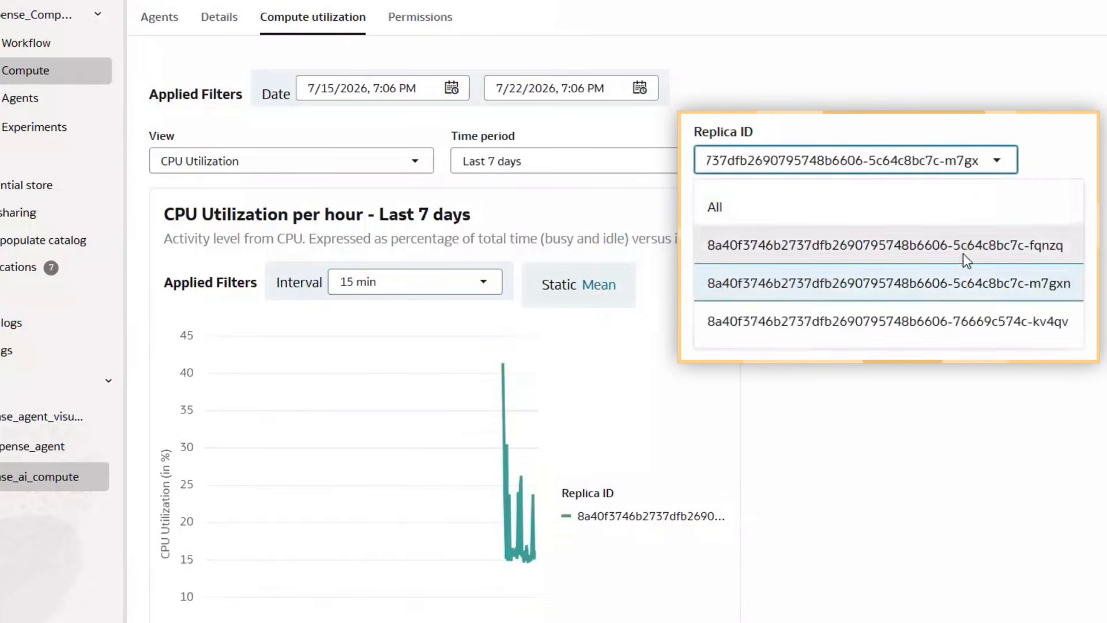
{"action": "left_click", "coordinate": [969, 321]}
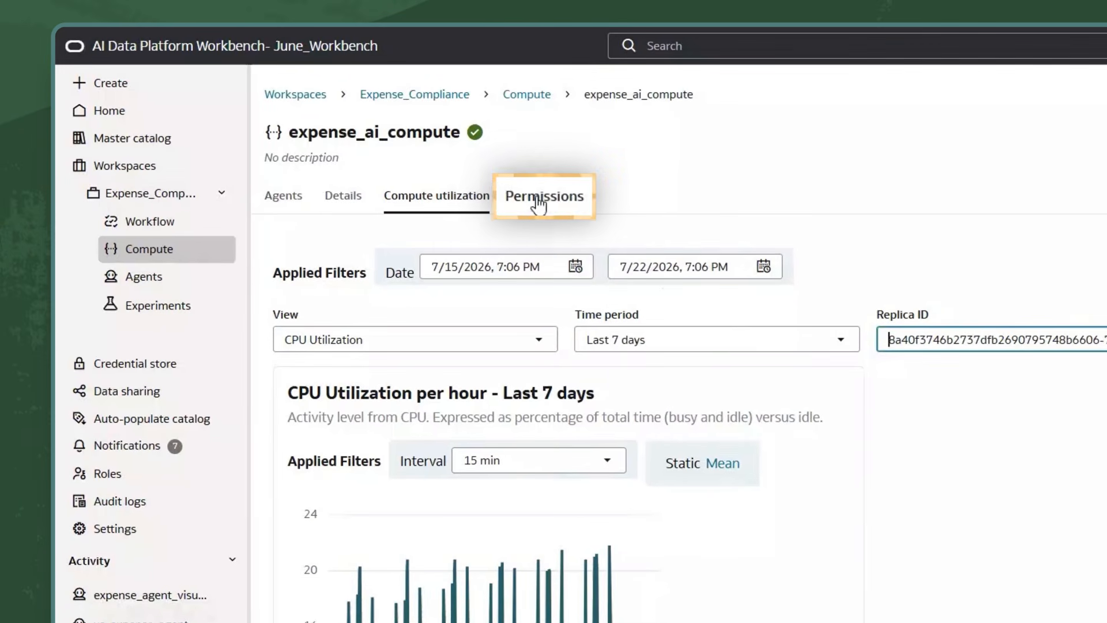
Review the permissions of expense_ai_compute and update the resource to 4 compute replicas
{"action": "left_click", "coordinate": [538, 200]}
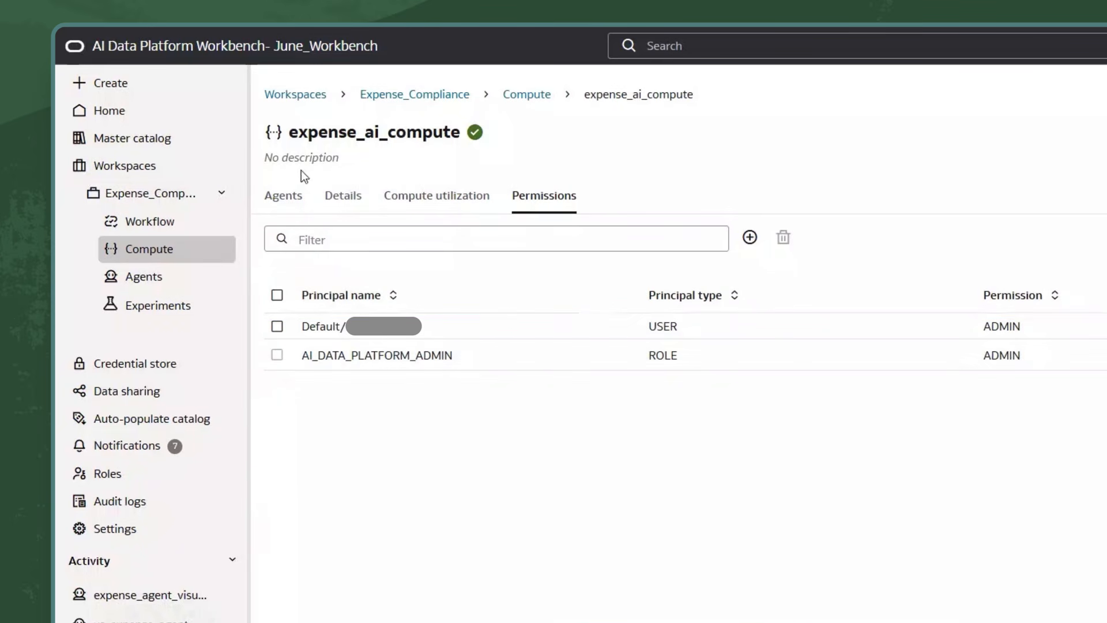
{"action": "left_click", "coordinate": [285, 197]}
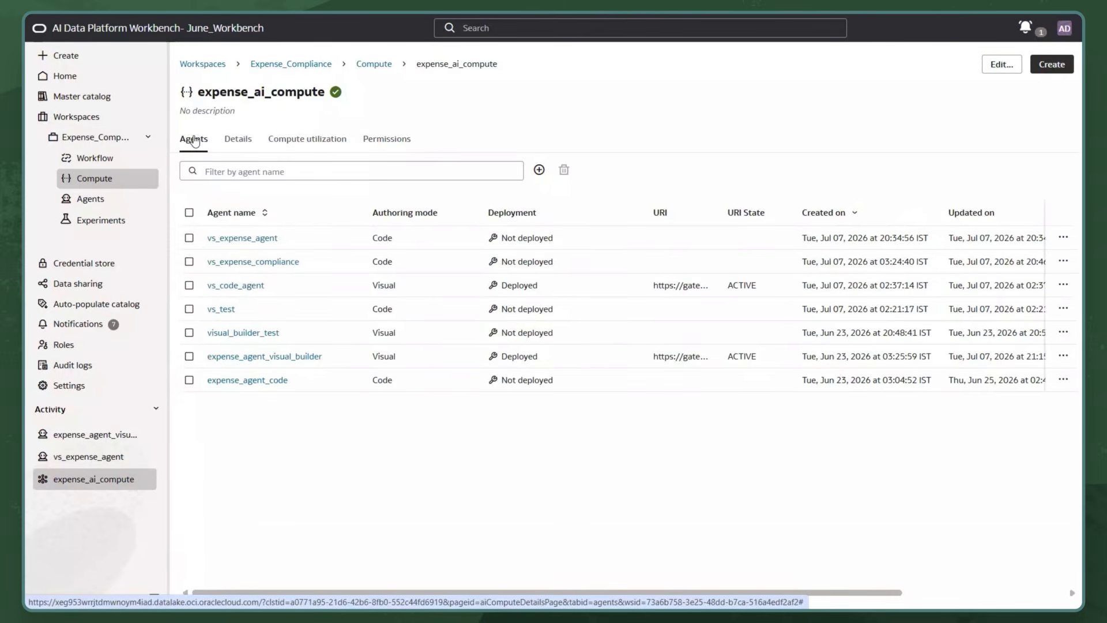
{"action": "left_click", "coordinate": [1002, 65]}
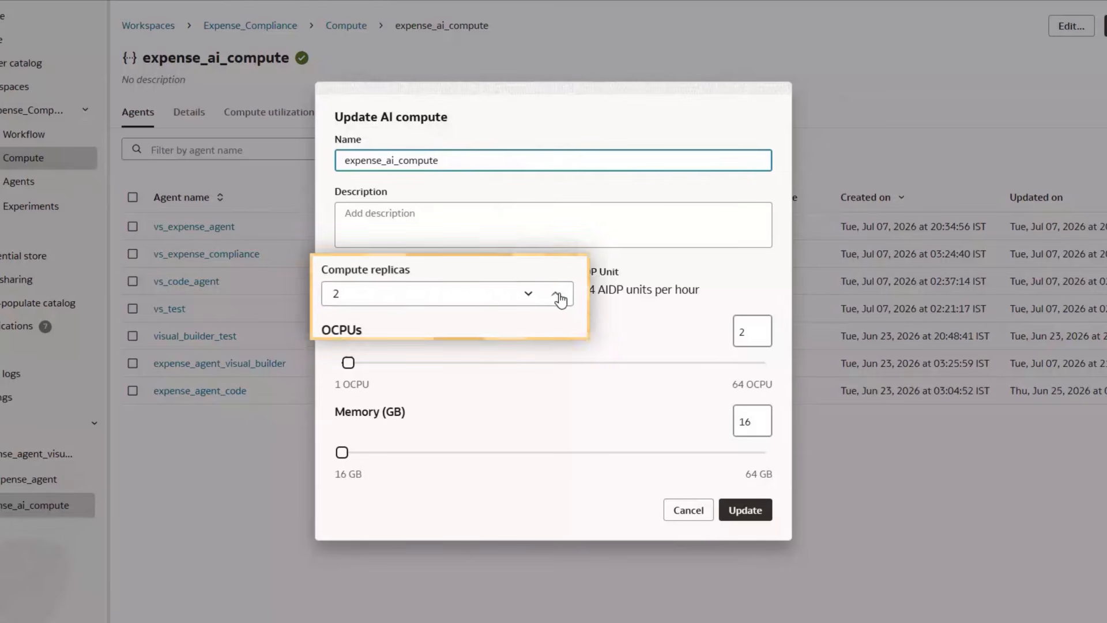
{"action": "left_click", "coordinate": [546, 291]}
{"action": "left_click", "coordinate": [562, 298]}
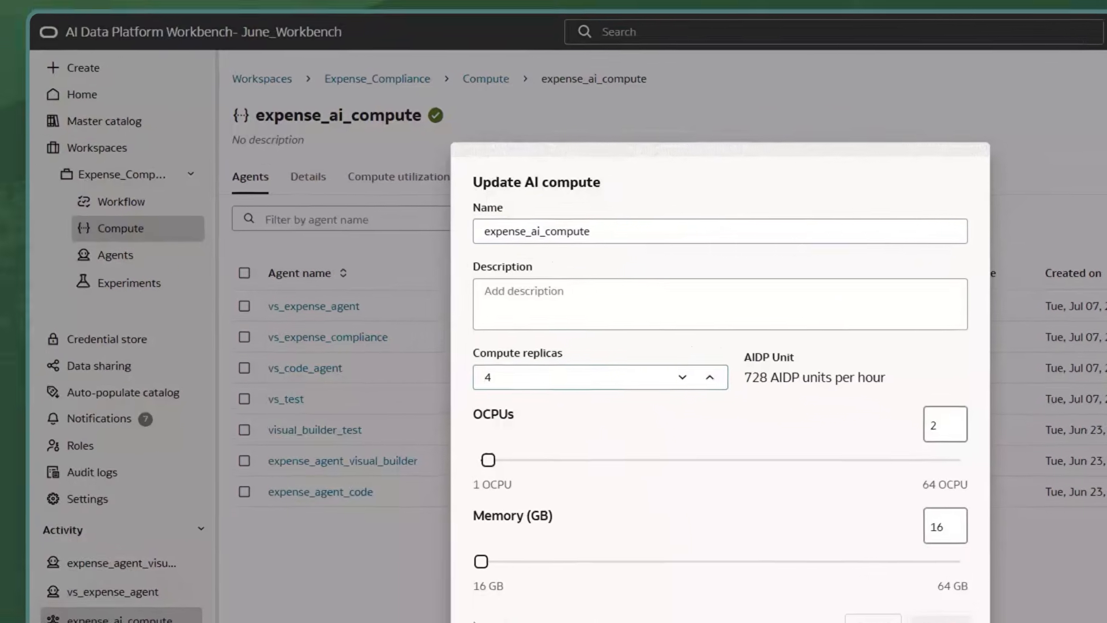
{"action": "left_click", "coordinate": [765, 514]}
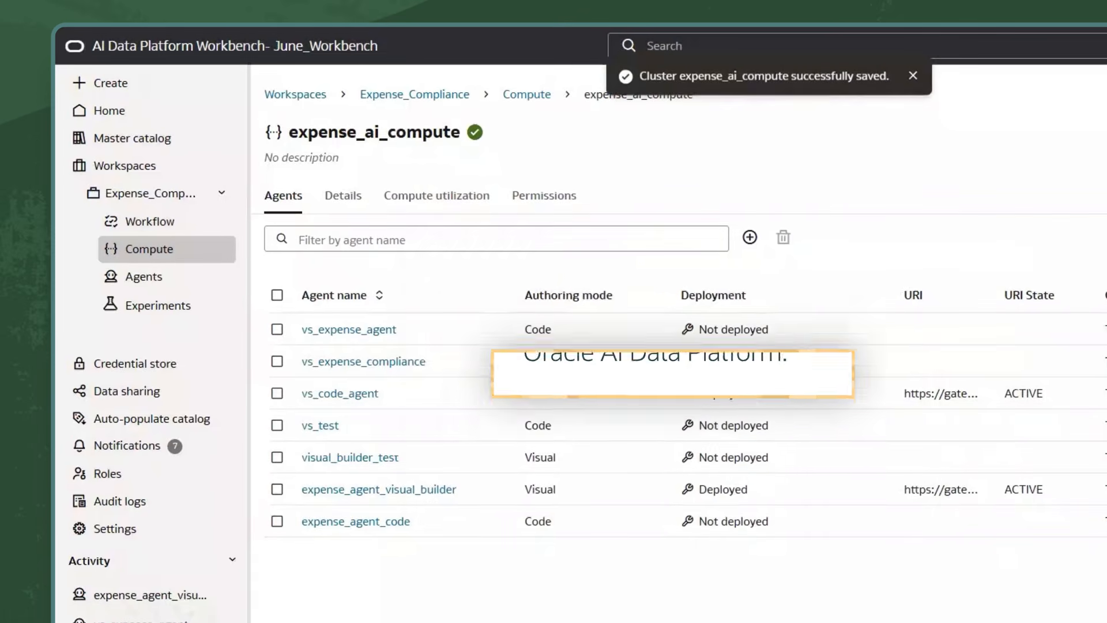